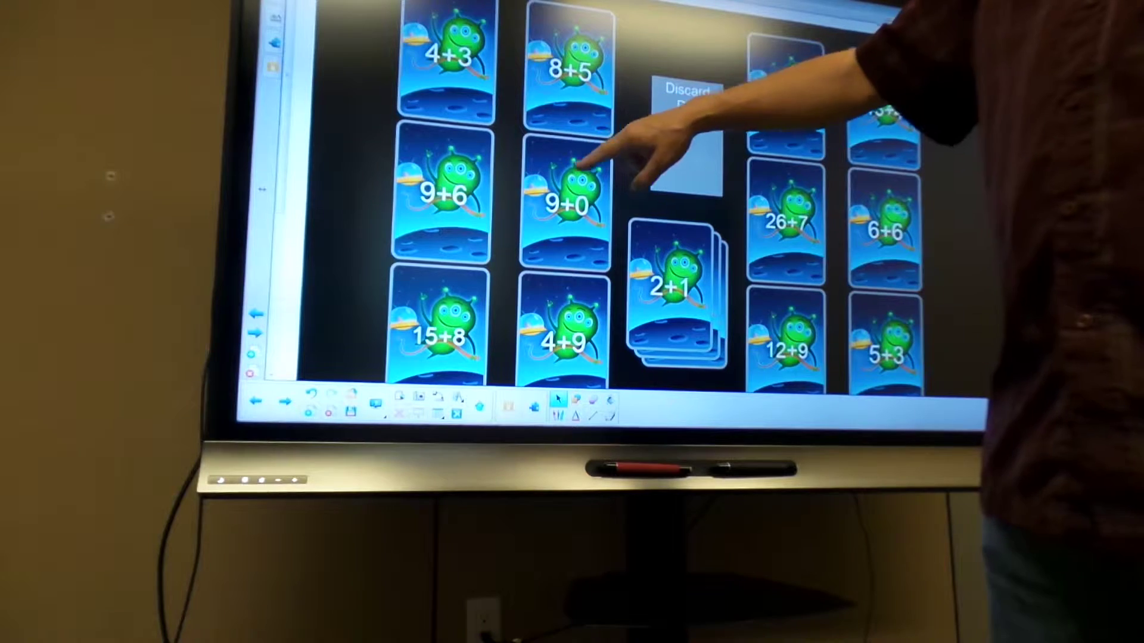
- Flip the 9+0 card to reveal 9 and try flipping the 8+5 card
left_click(572, 201)
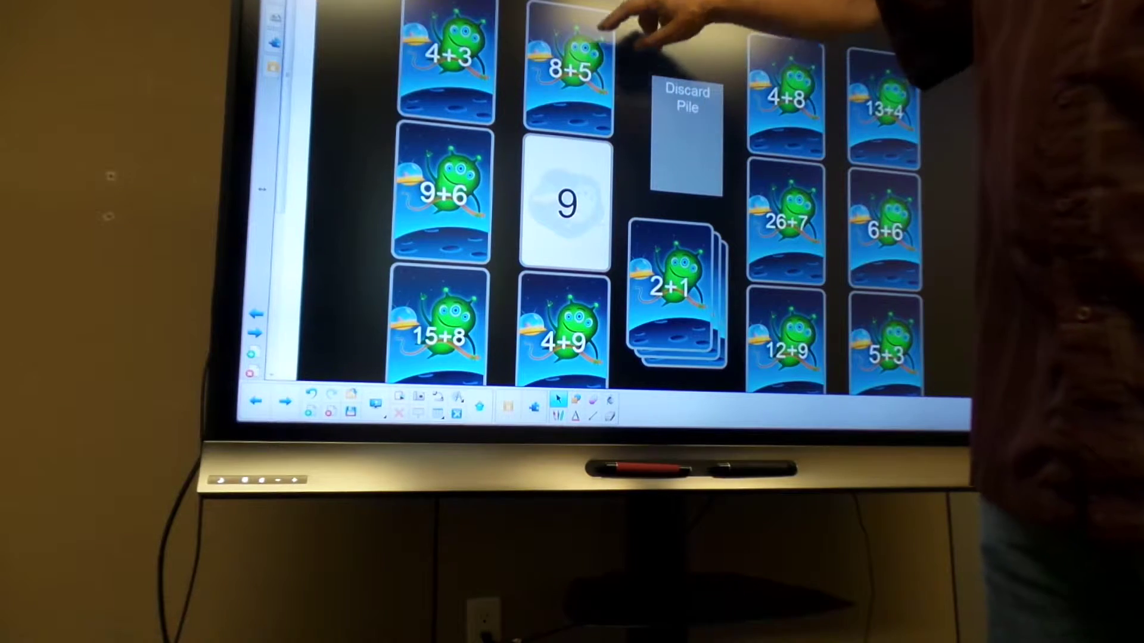
left_click(570, 68)
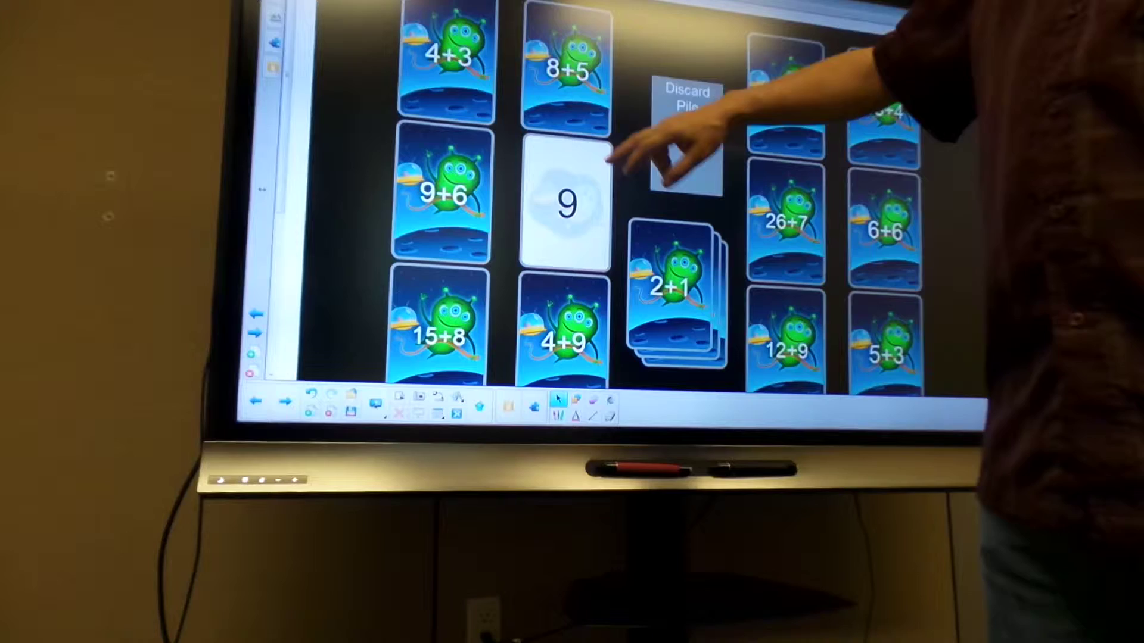
left_click(569, 67)
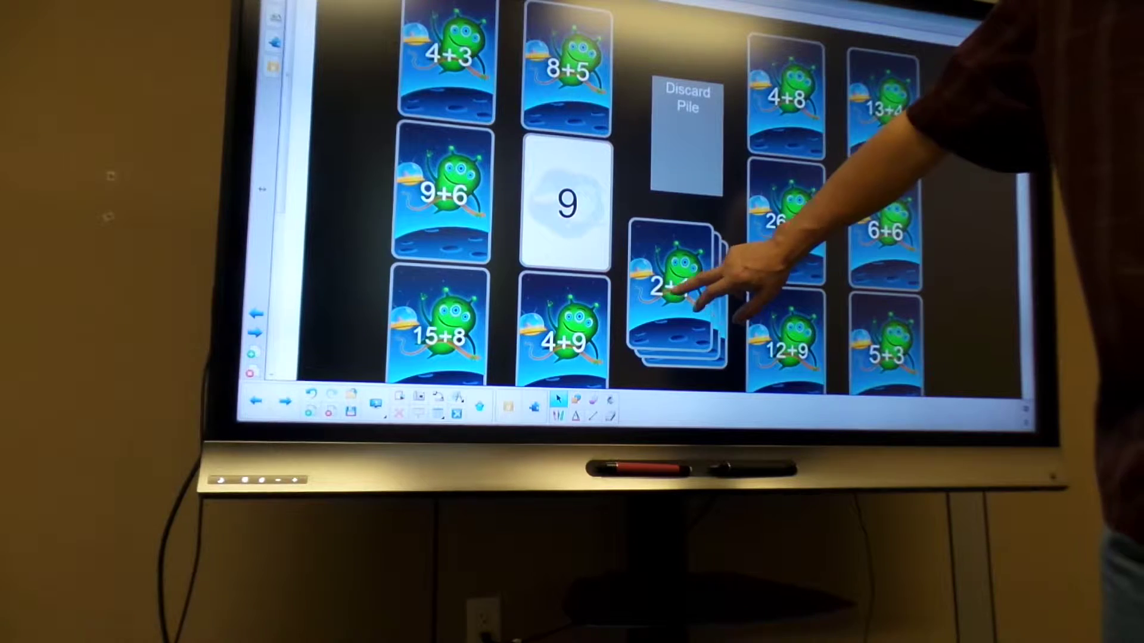
- Discard the answered 9 card and deal new cards from the deck
left_click(677, 284)
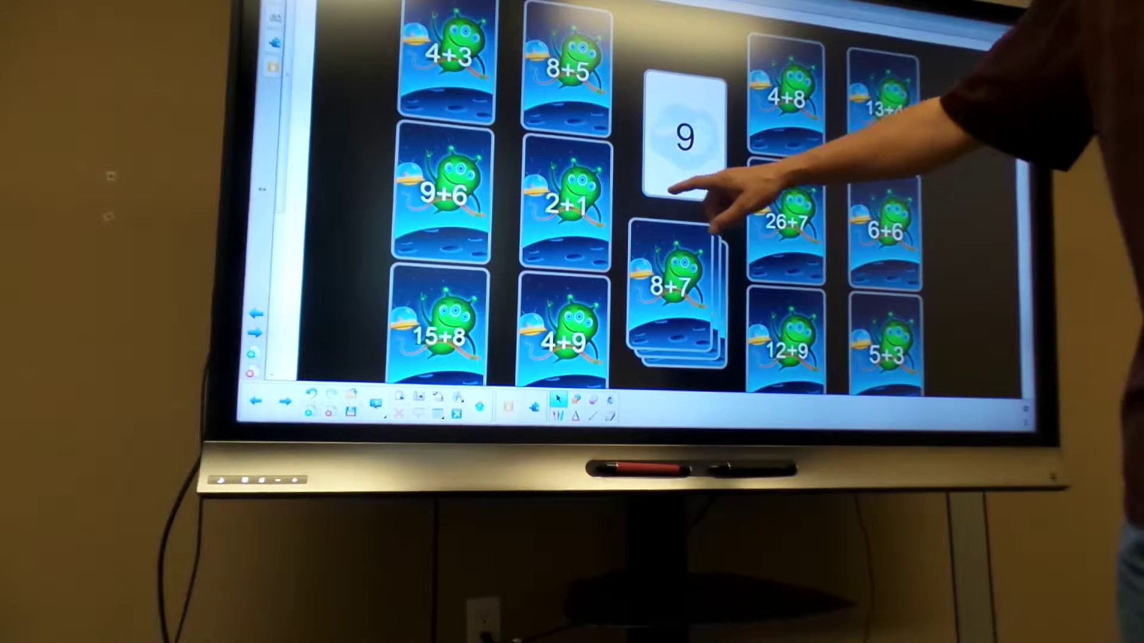
left_click(685, 135)
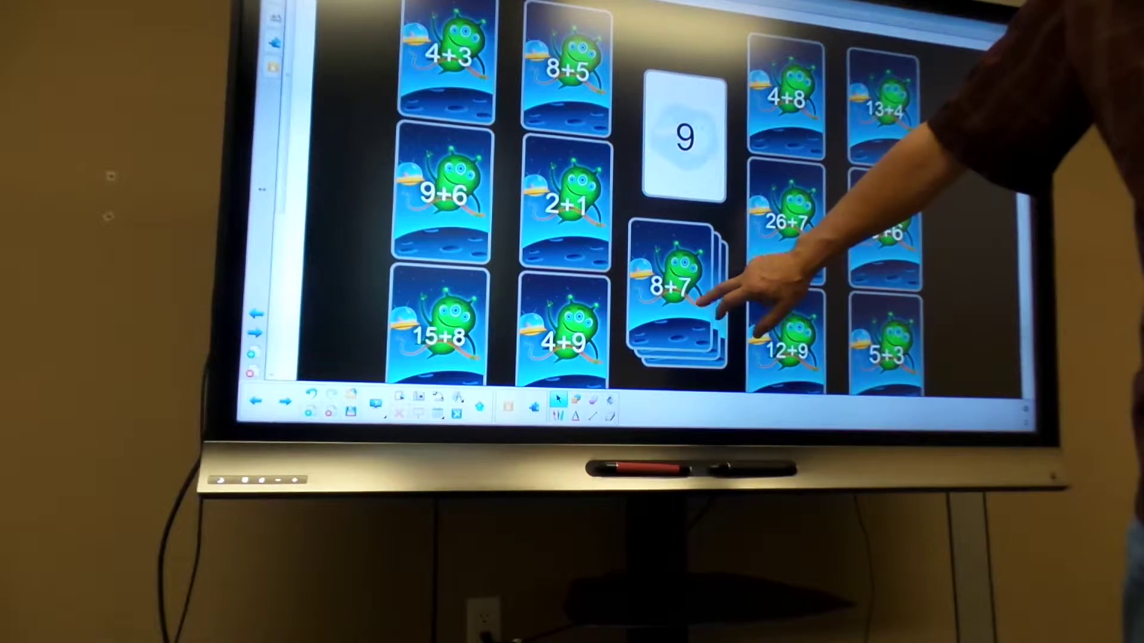
left_click(680, 295)
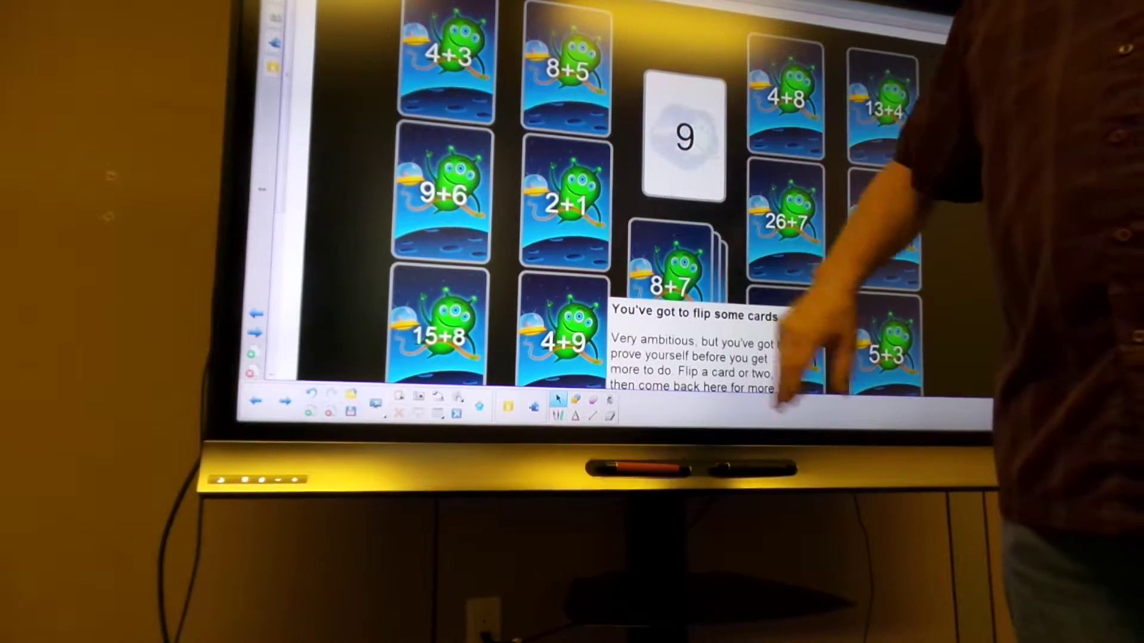
- Flip the 2+1, 5+3 and 12+9 cards to reveal 3, 8 and 21
left_click(567, 201)
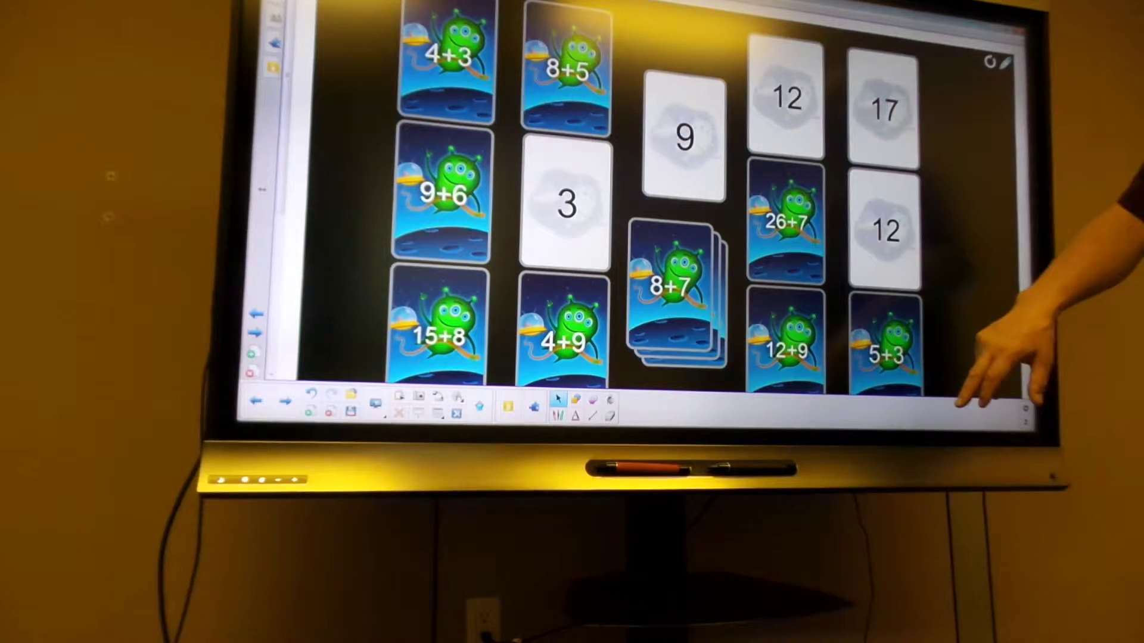
left_click(882, 344)
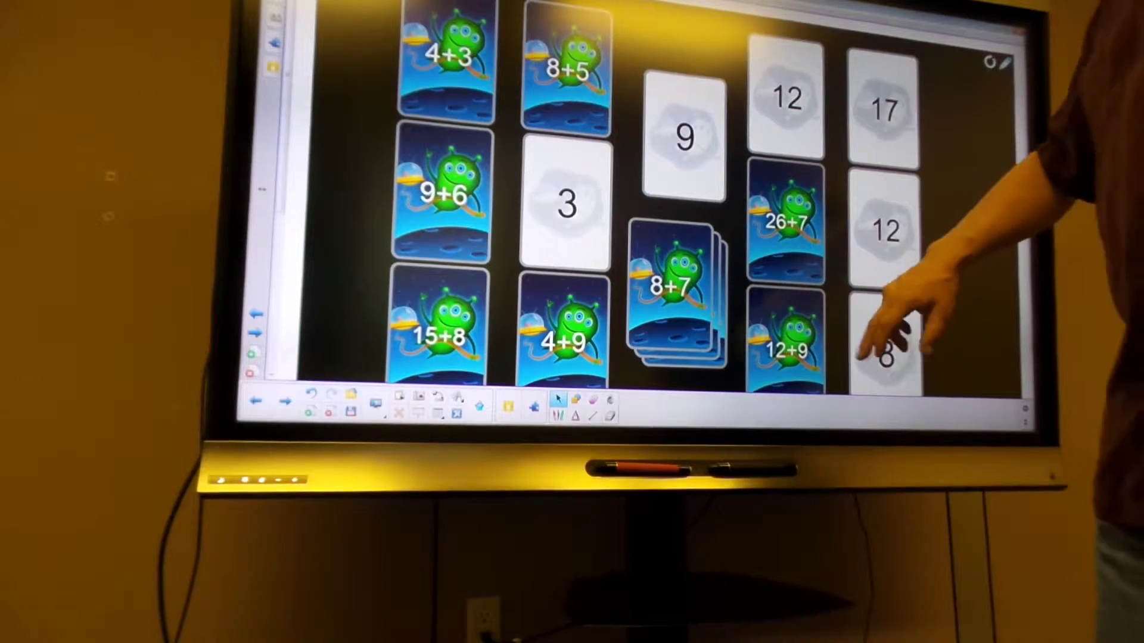
left_click(787, 344)
- Flip the 26+7, 4+3, 9+6, 15+8 and 4+9 cards, revealing 33, 7, 15, 23 and 13
left_click(567, 68)
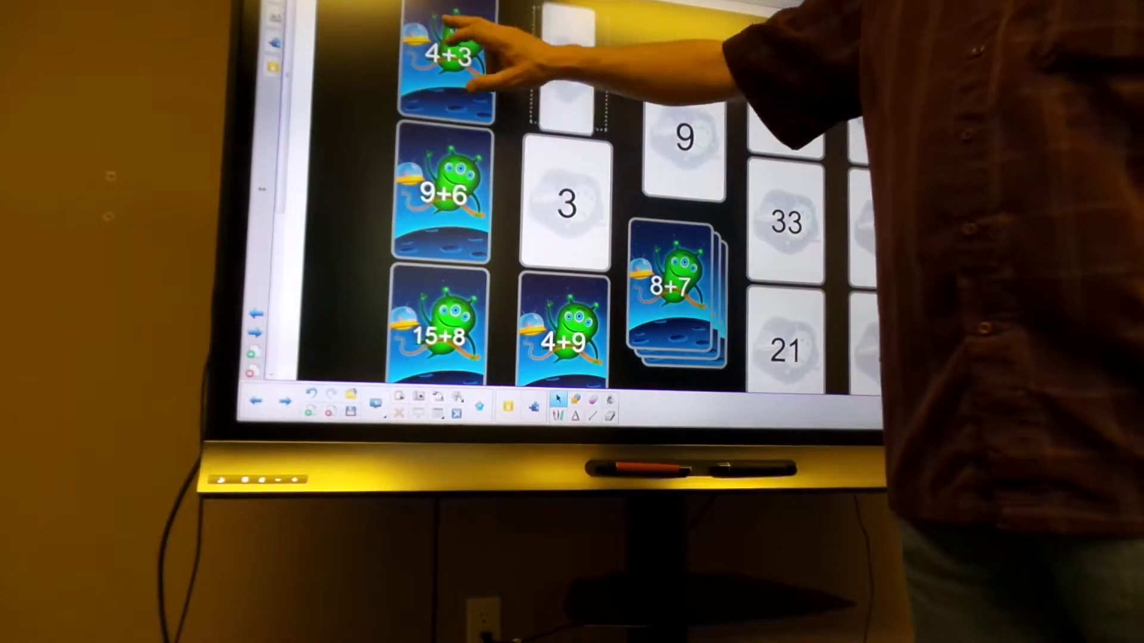
left_click(447, 58)
left_click(442, 192)
left_click(438, 335)
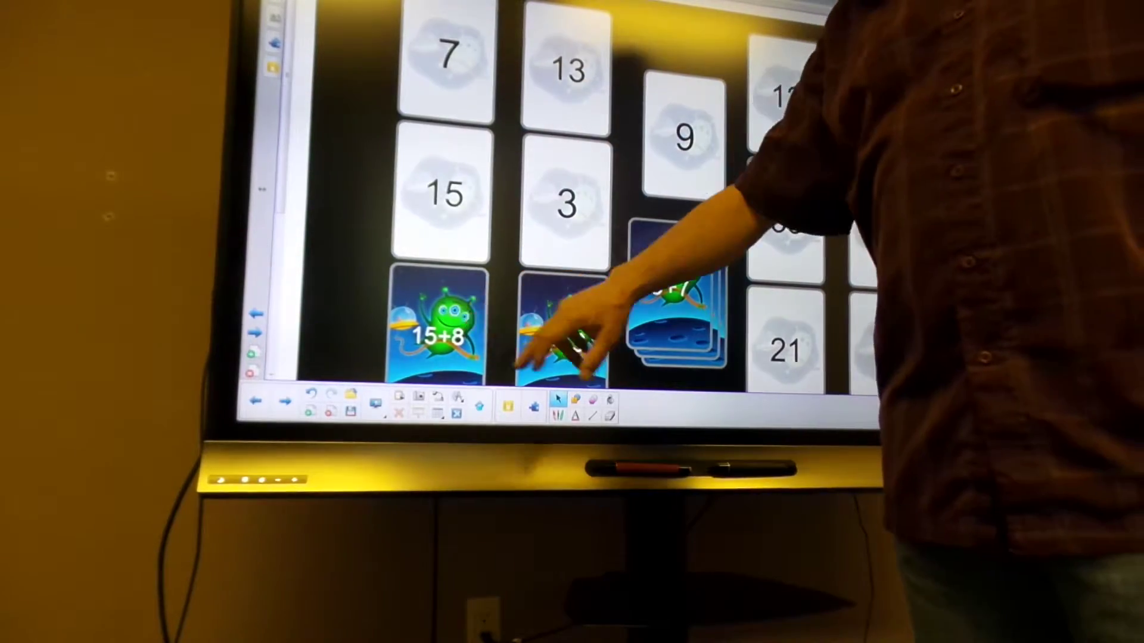
left_click(565, 340)
left_click(884, 344)
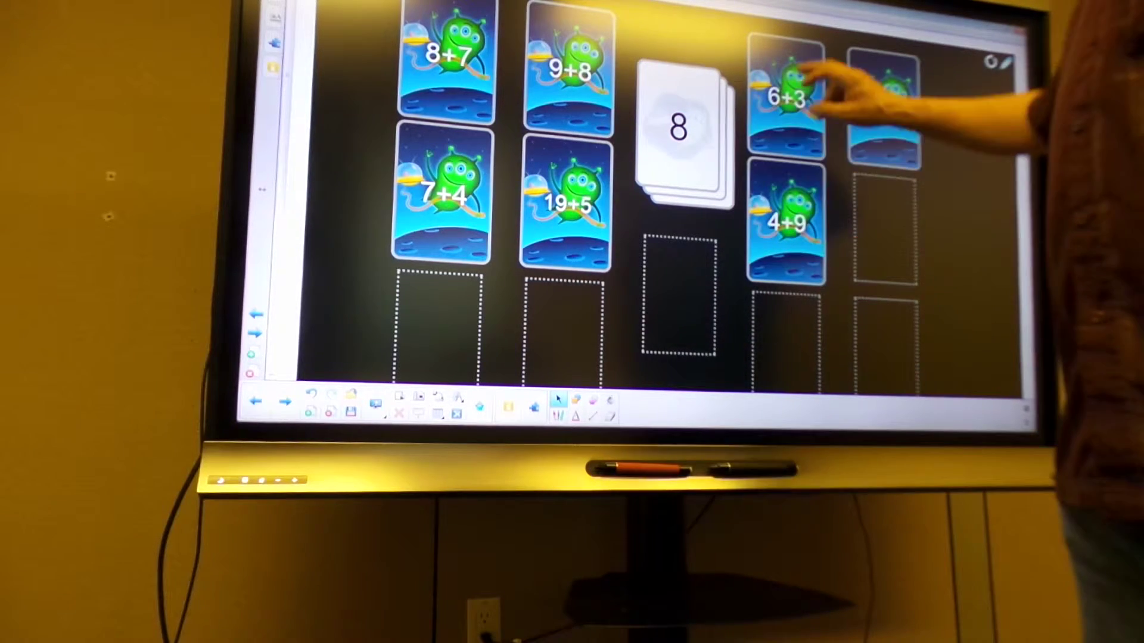
- Flip the last face-down cards to reveal 13, 17, 24, 11 and 15
left_click(786, 219)
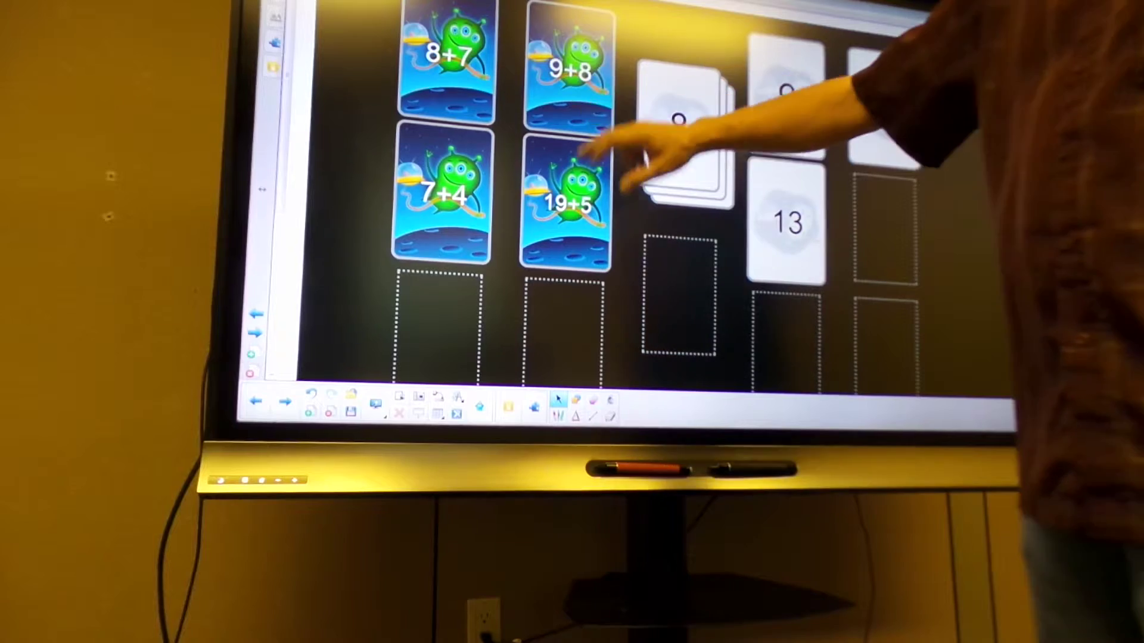
left_click(571, 67)
left_click(563, 205)
left_click(444, 192)
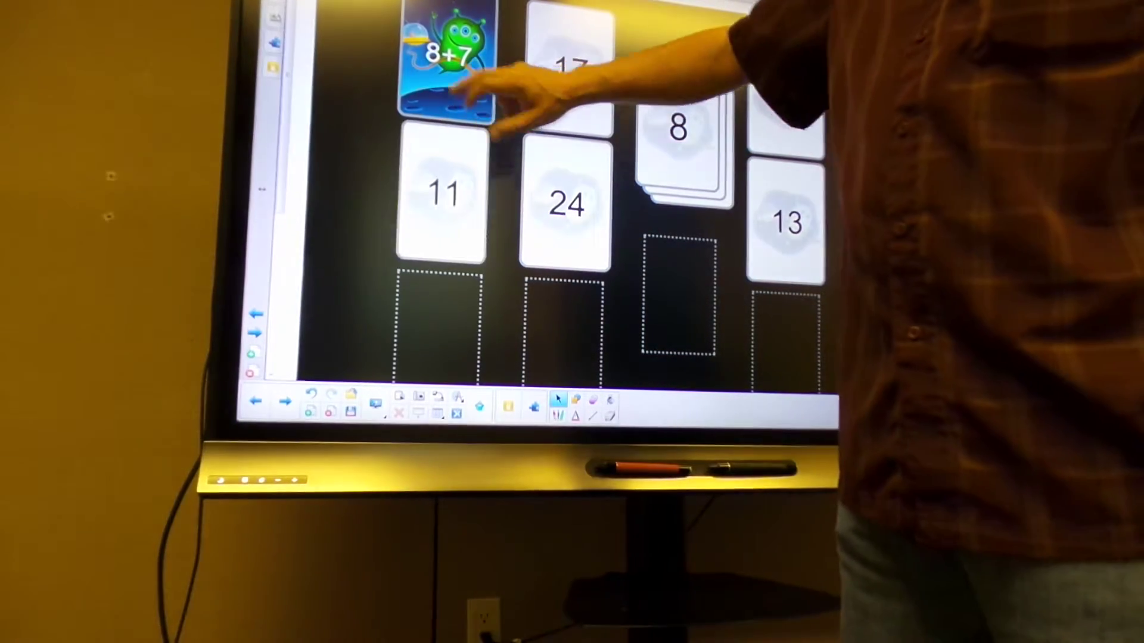
left_click(449, 54)
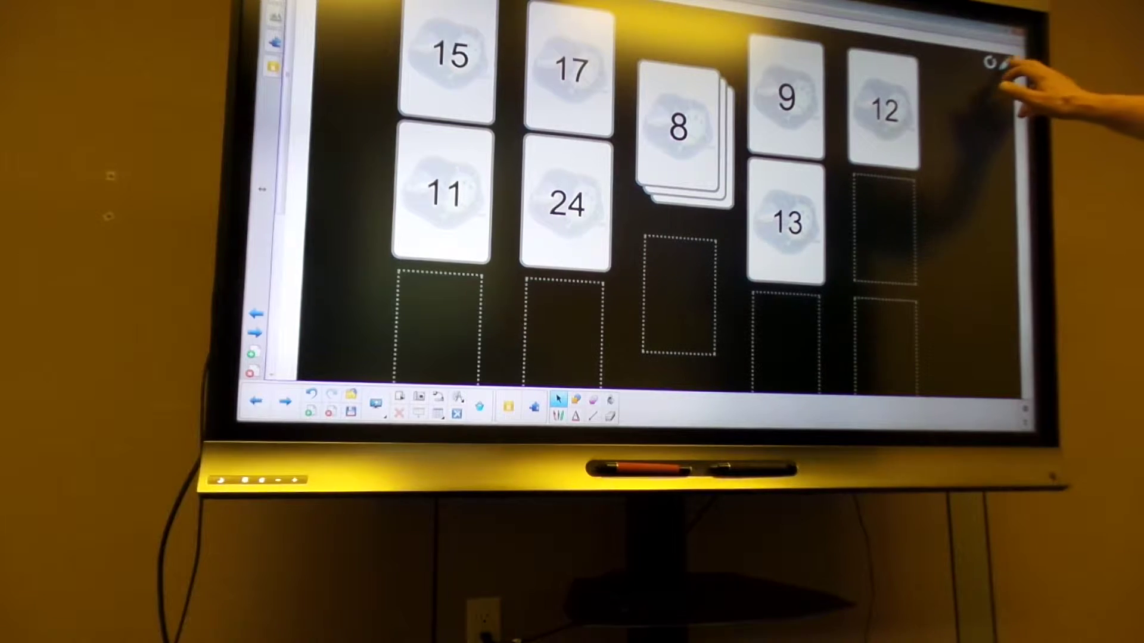
- In Lesson Activity Builder, skip past the design page and select the 7+4 = 11 card row
left_click(1003, 61)
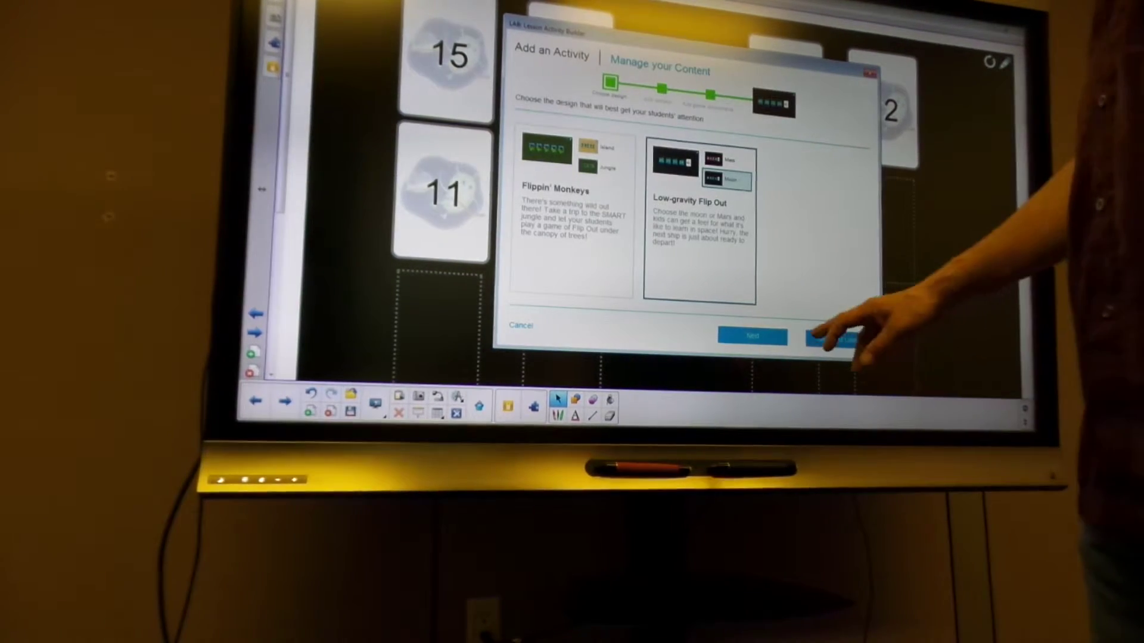
left_click(753, 336)
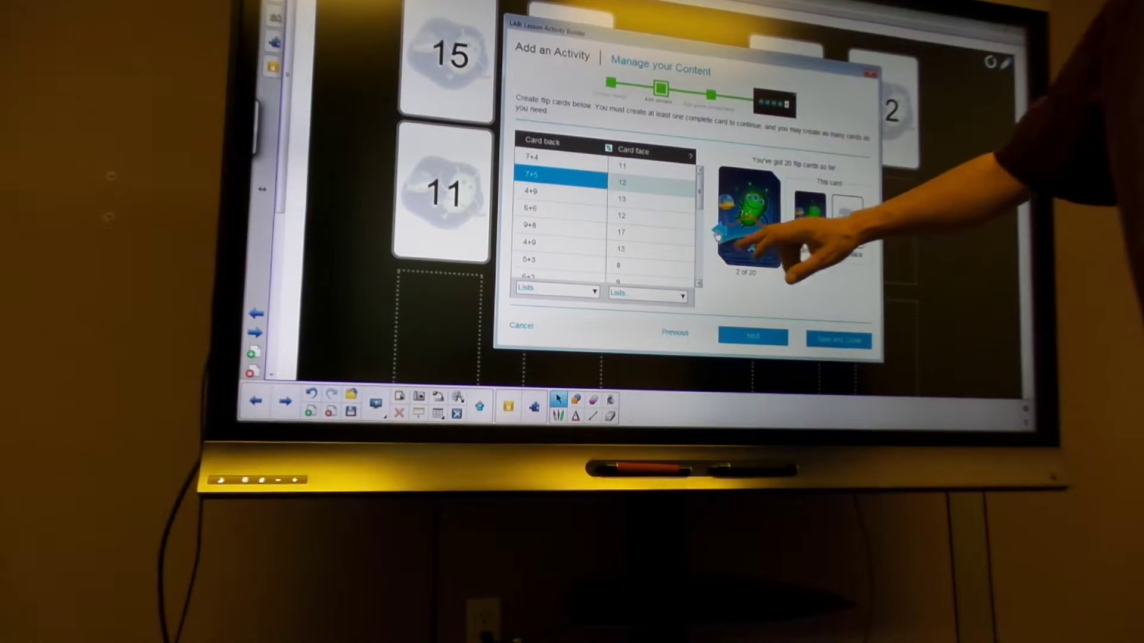
left_click(750, 242)
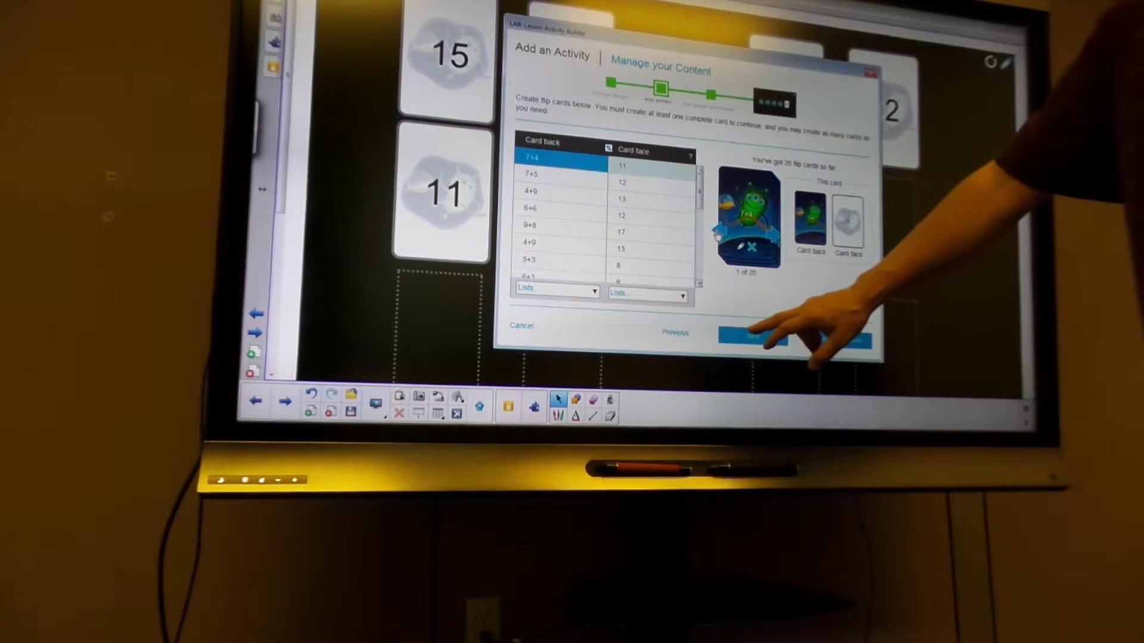
- Enable the timer with a custom 2-minute countdown, then save to rebuild the board
left_click(831, 336)
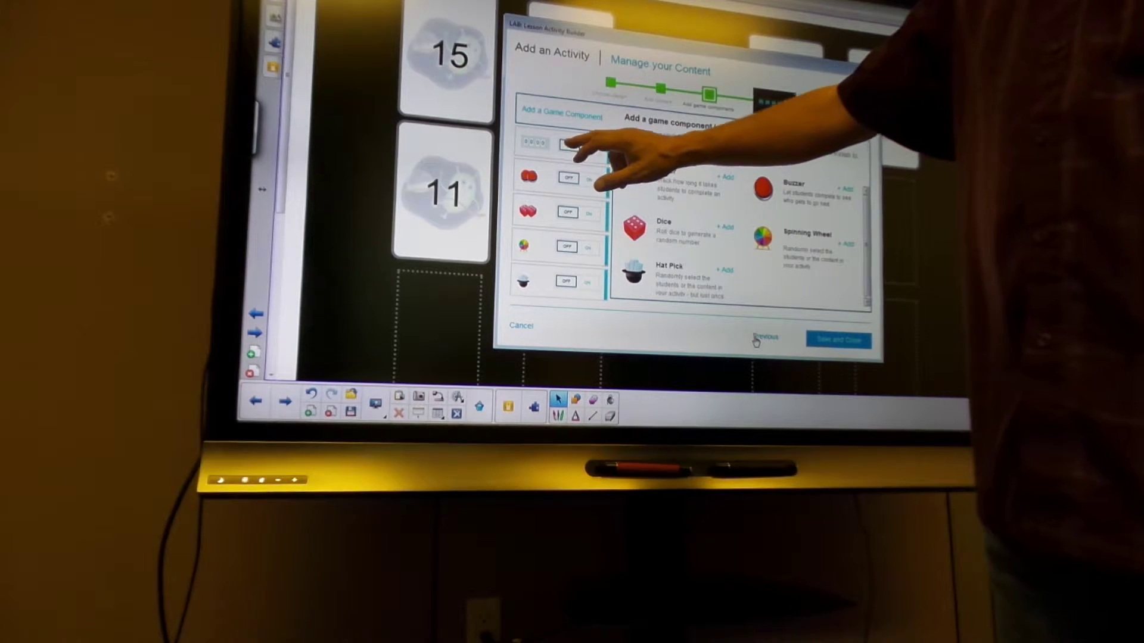
left_click(569, 146)
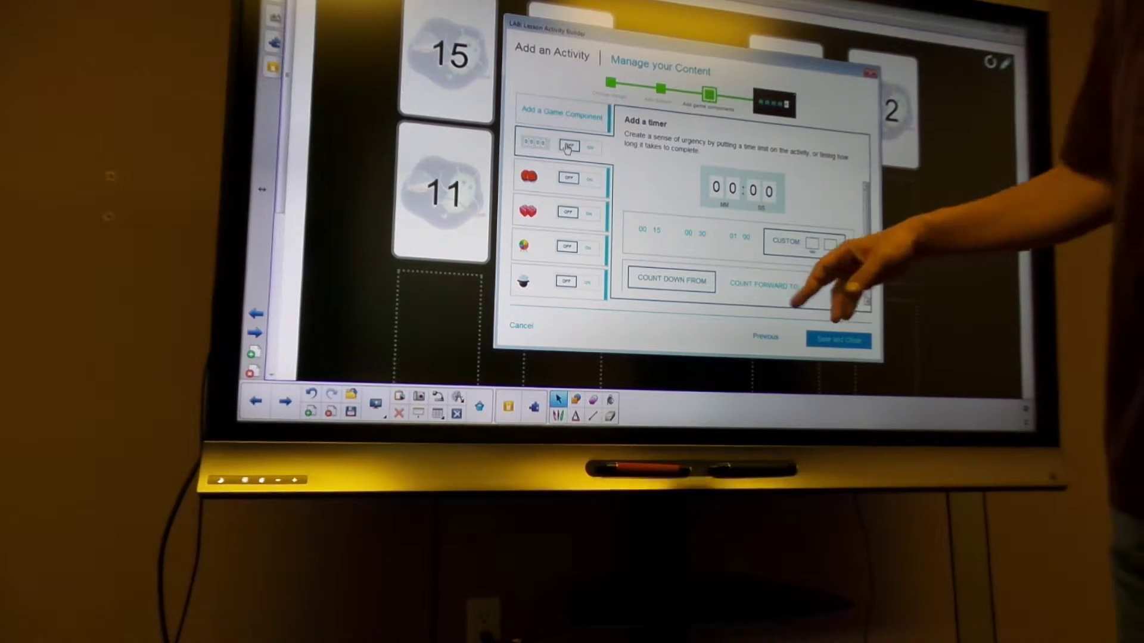
left_click(648, 233)
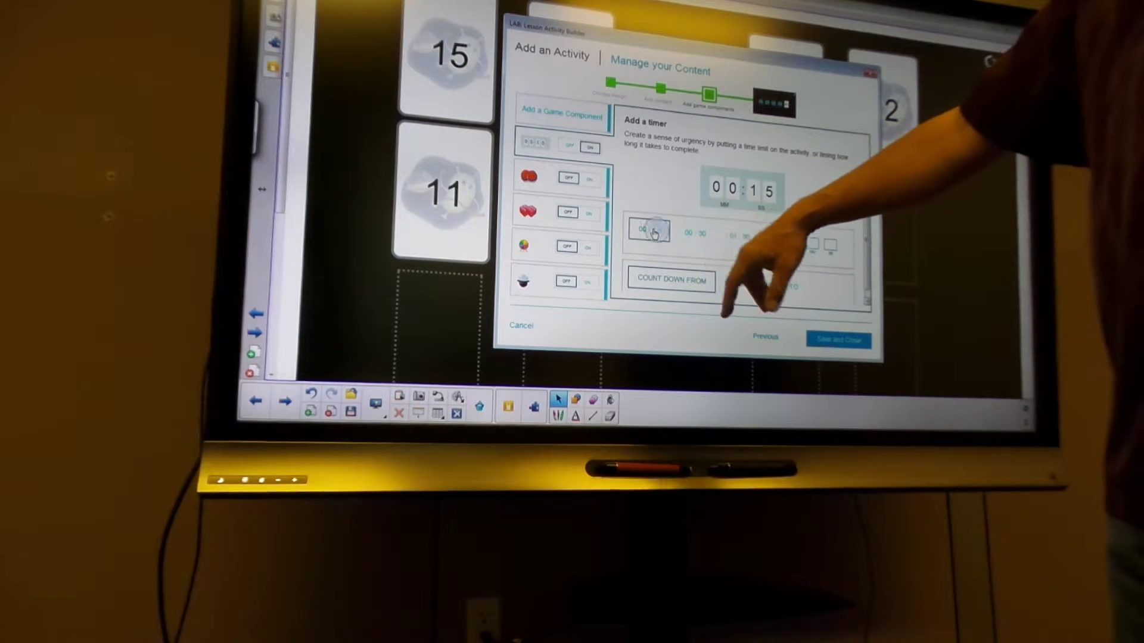
left_click(694, 233)
left_click(739, 237)
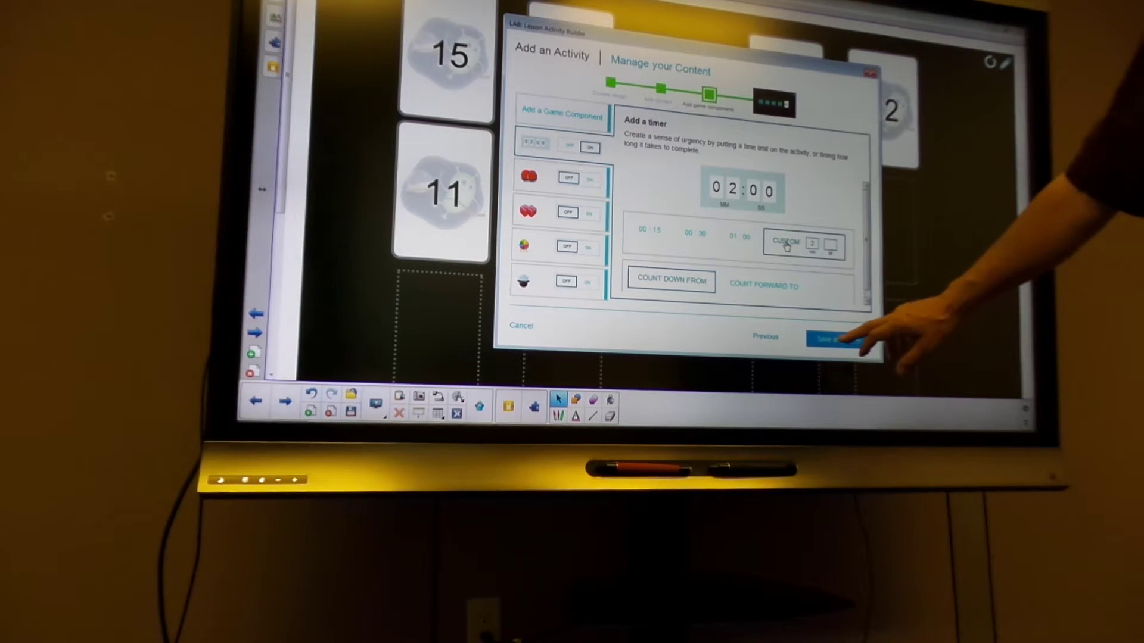
left_click(838, 339)
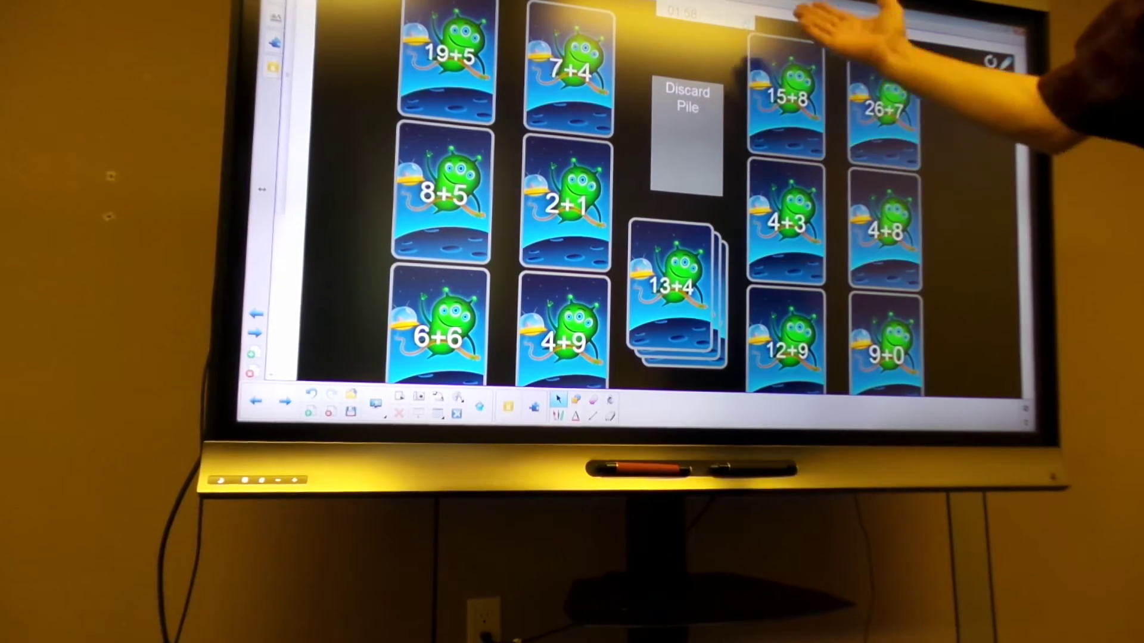
- Flip the 15+8, 7+4, 2+1, 9+0, 12+9 and 4+9 cards, revealing 23, 11, 3, 9, 21 and 13
left_click(787, 99)
left_click(570, 69)
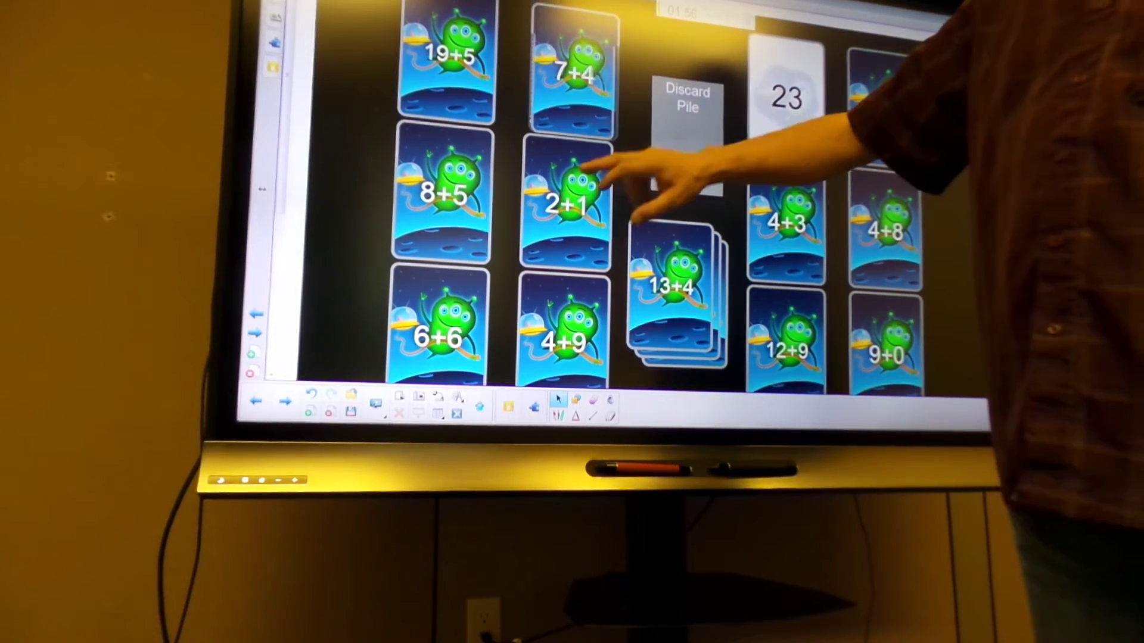
left_click(565, 201)
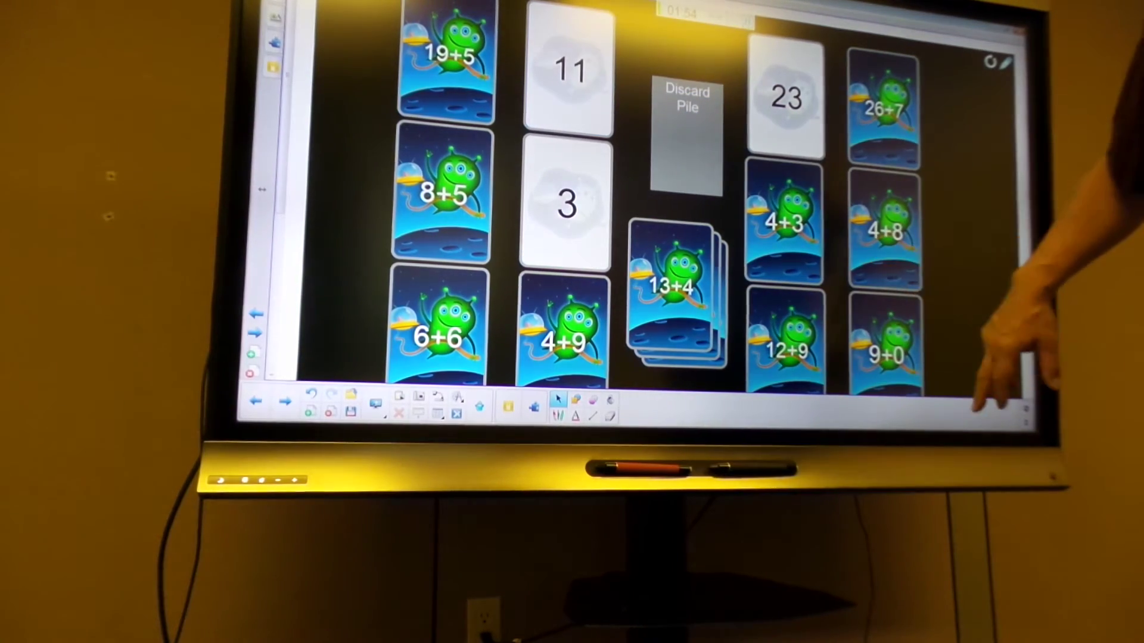
left_click(884, 354)
left_click(787, 350)
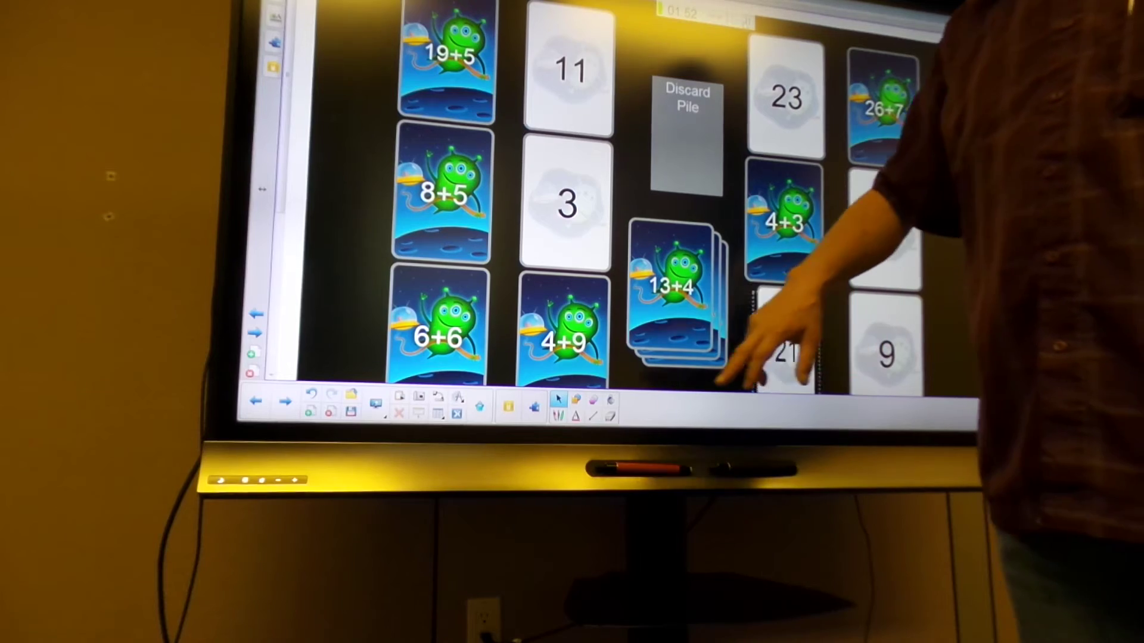
left_click(565, 335)
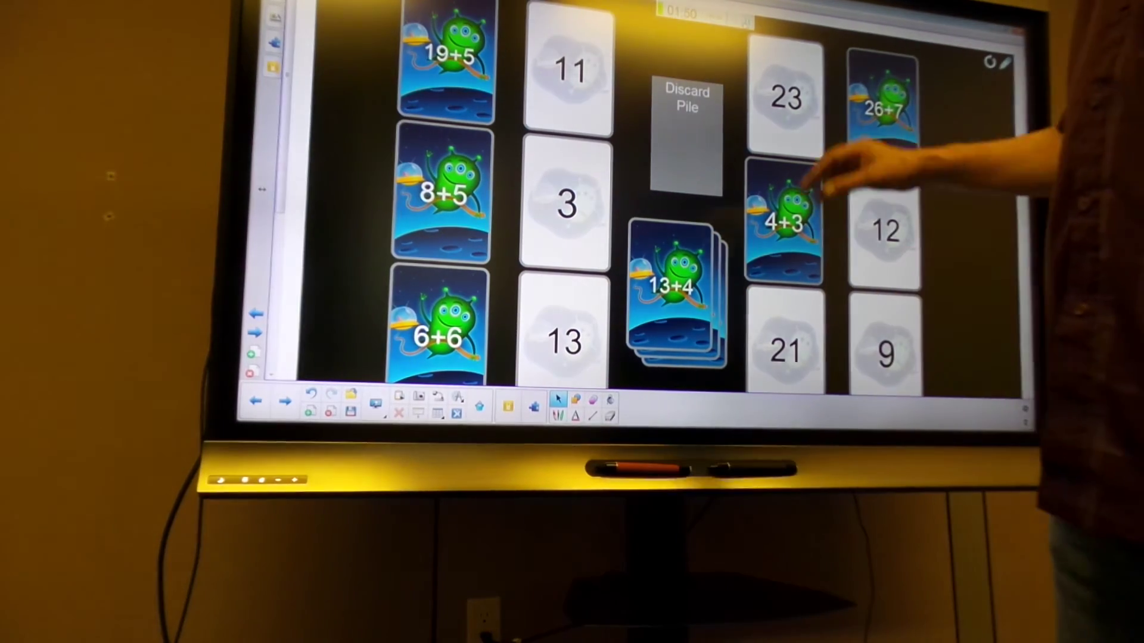